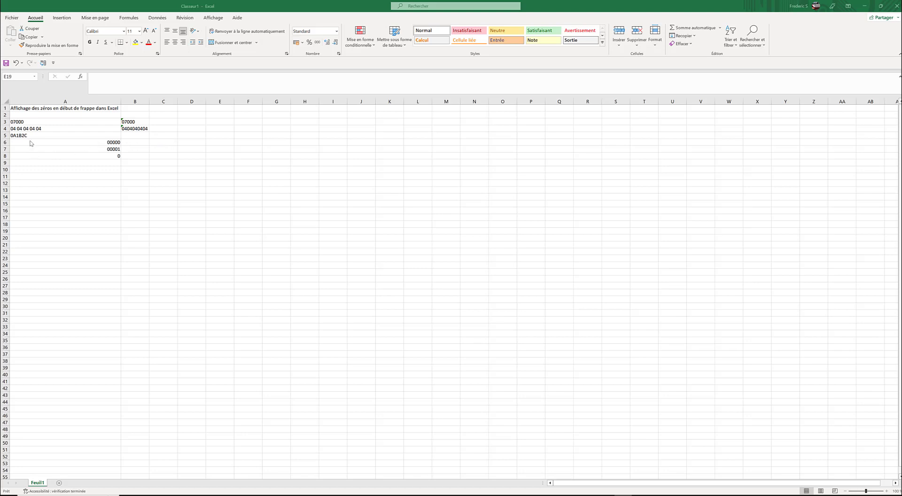
- Clear the sample entries from cells A3:B8
left_click(37, 156)
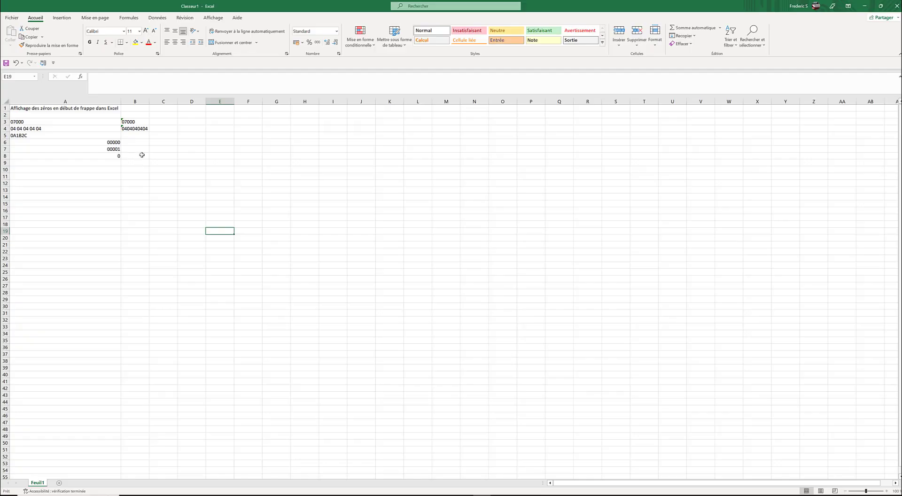
left_click_drag(144, 155, 59, 120)
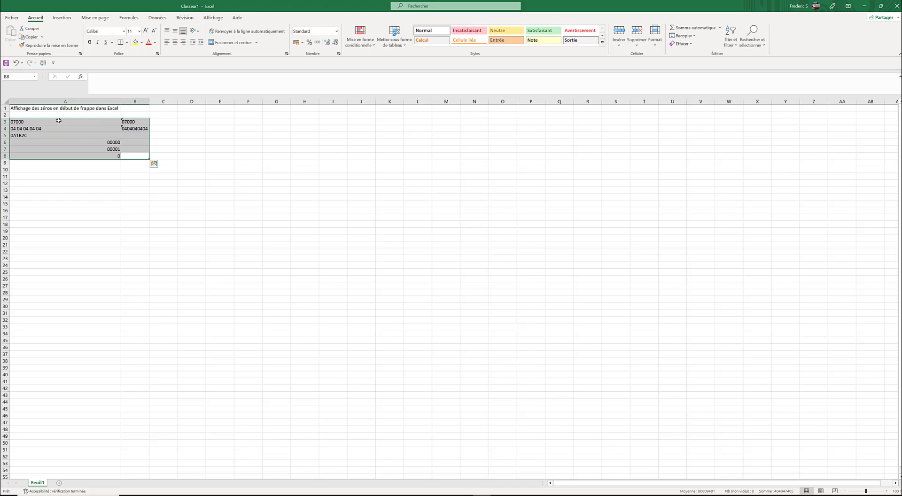
key("Delete")
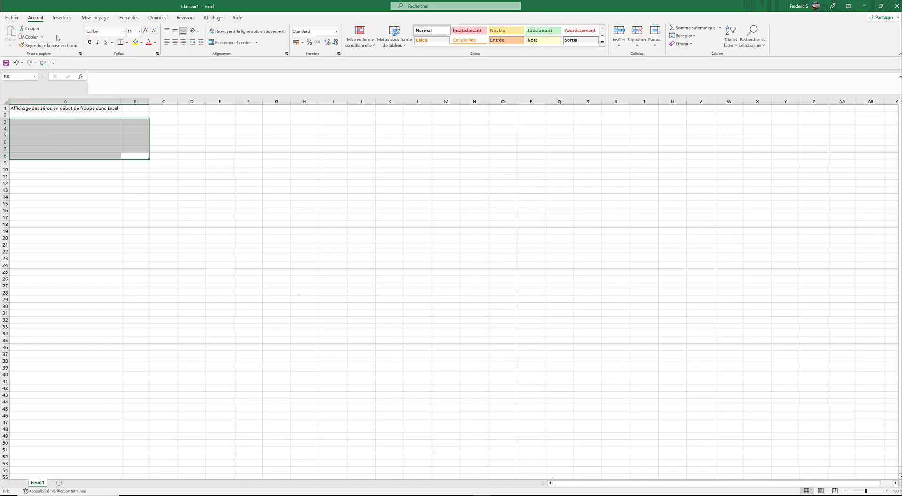
- Close the workbook without saving its changes and create a new blank workbook
left_click(11, 18)
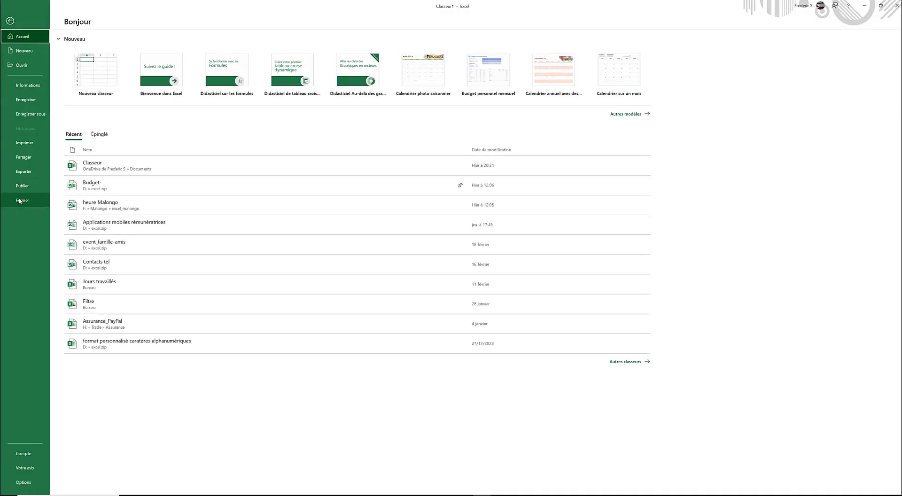
left_click(20, 201)
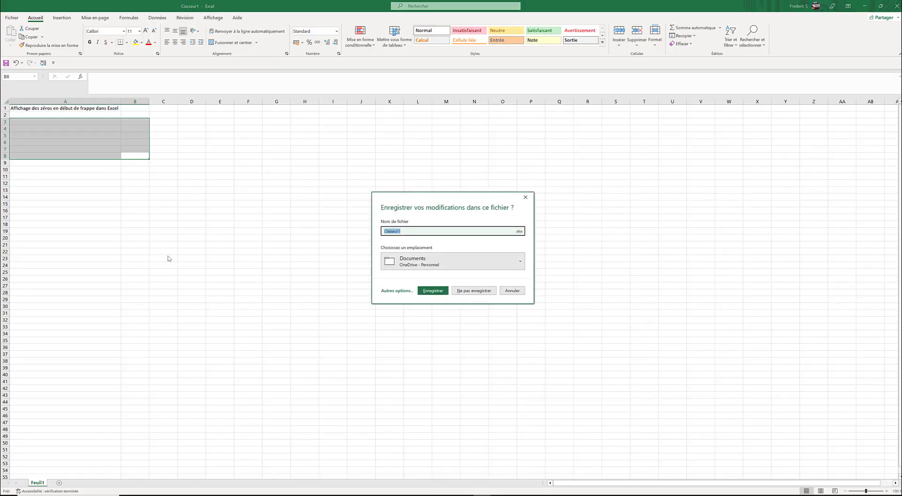
left_click(474, 291)
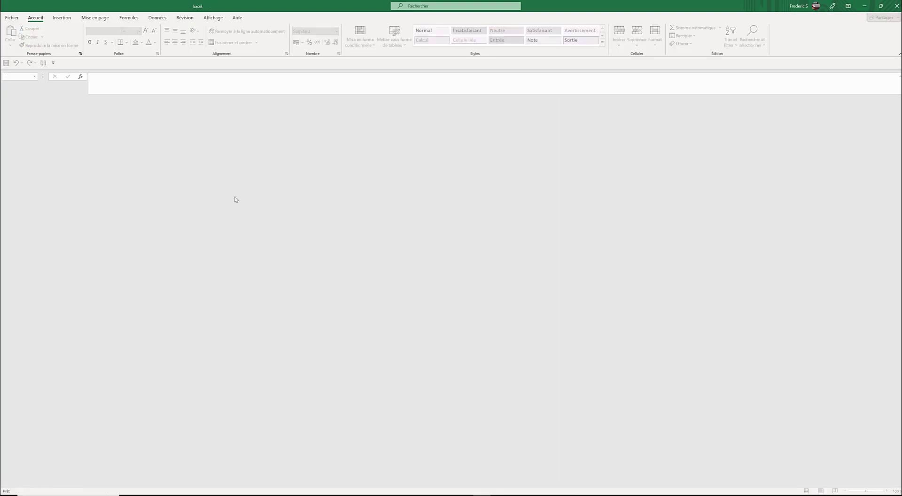
left_click(10, 17)
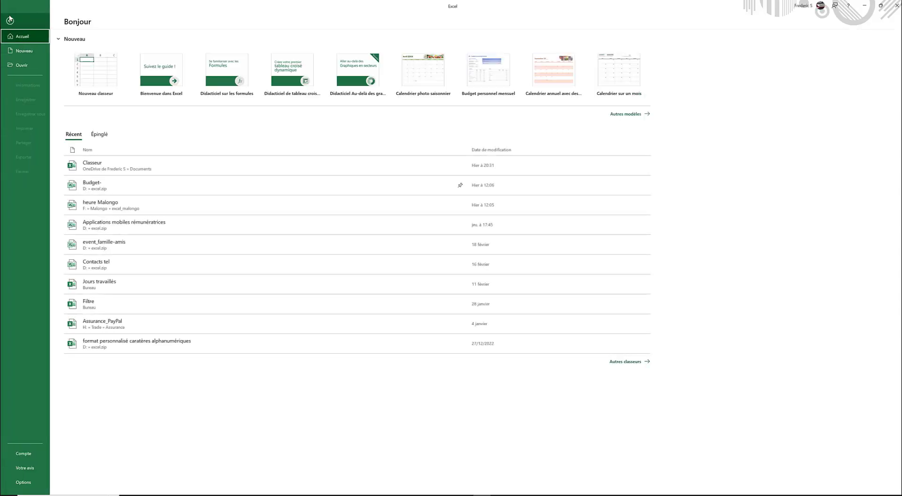
left_click(23, 50)
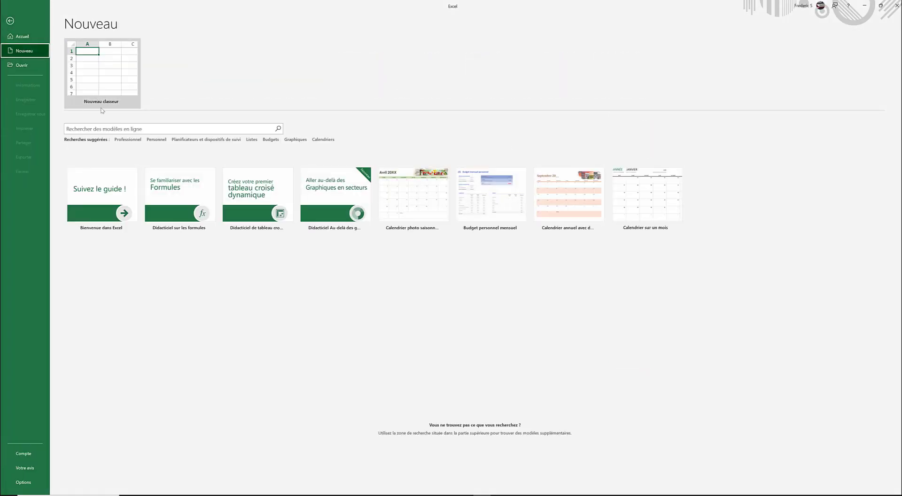
left_click(96, 85)
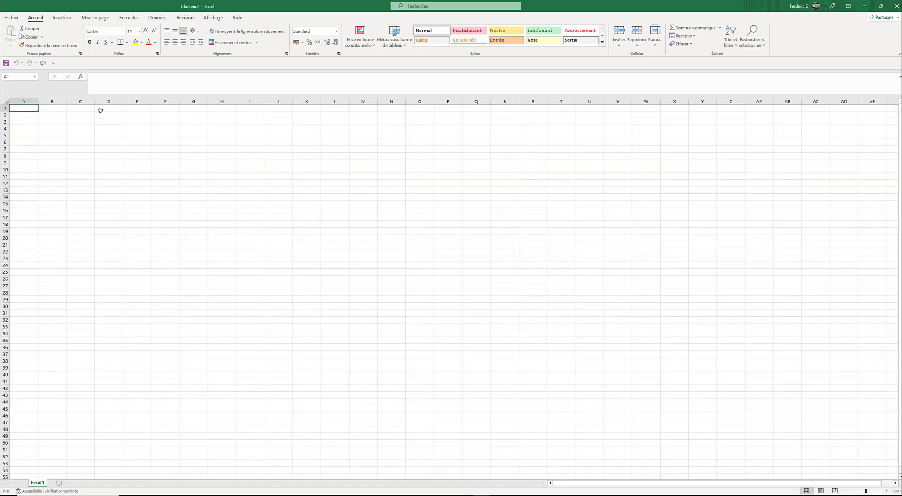
- Enter the title "Affichades zéros en début de frappe dans Excel" in cell A1
type("A")
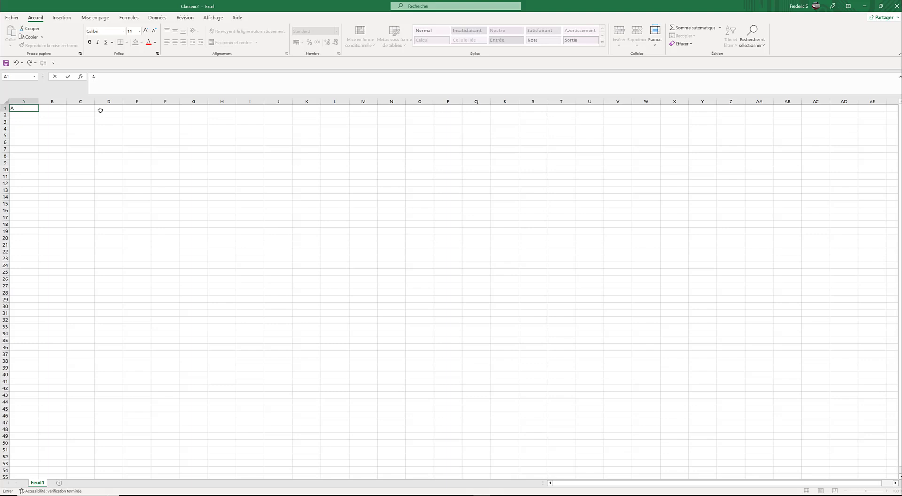
type("ff")
type("ichades zéros en débutv de")
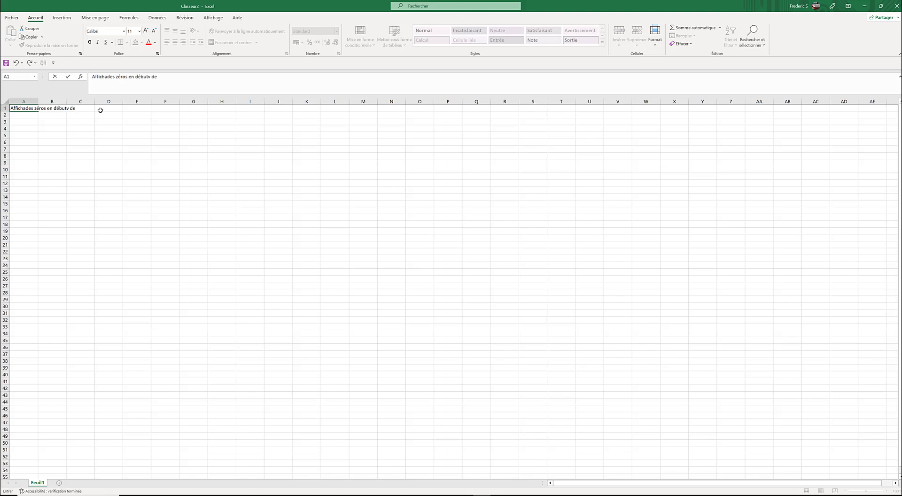
key("BackSpace")
key("BackSpace")
key("BackSpace")
type("frappe dans Excel")
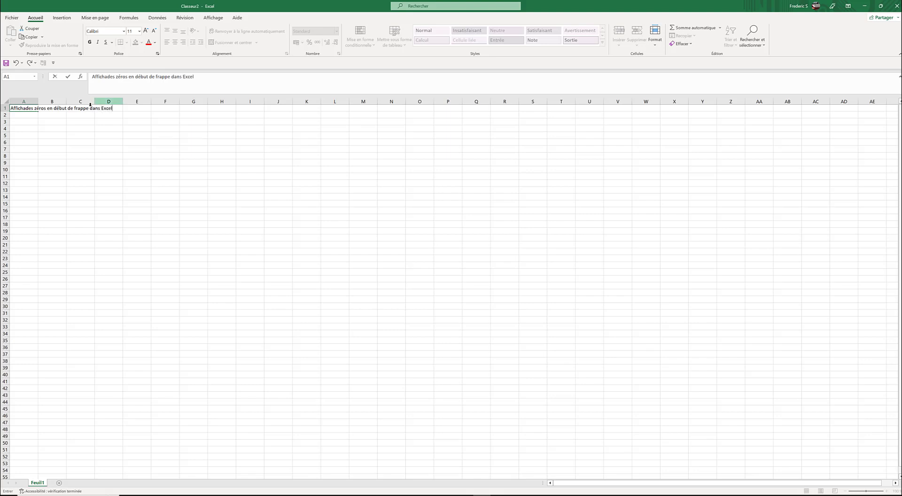
- Enter 07000 as a plain number in cell A3
left_click(17, 123)
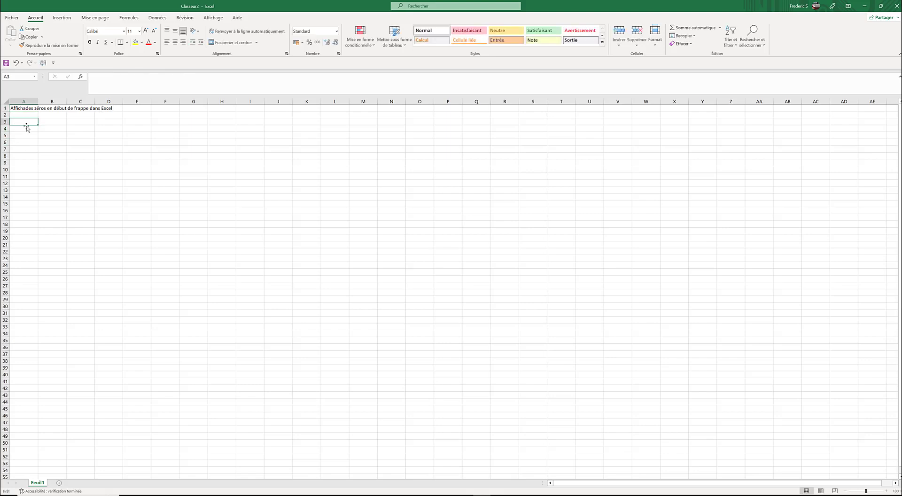
type("0")
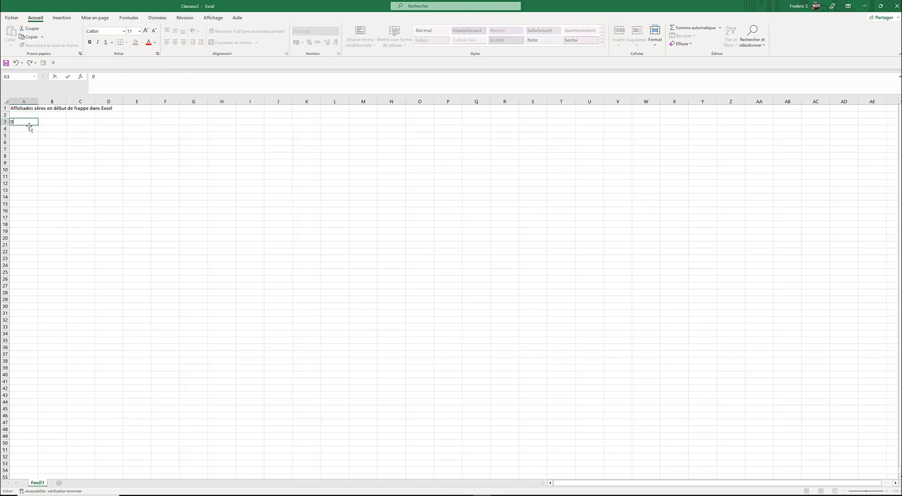
type("7000")
key("Return")
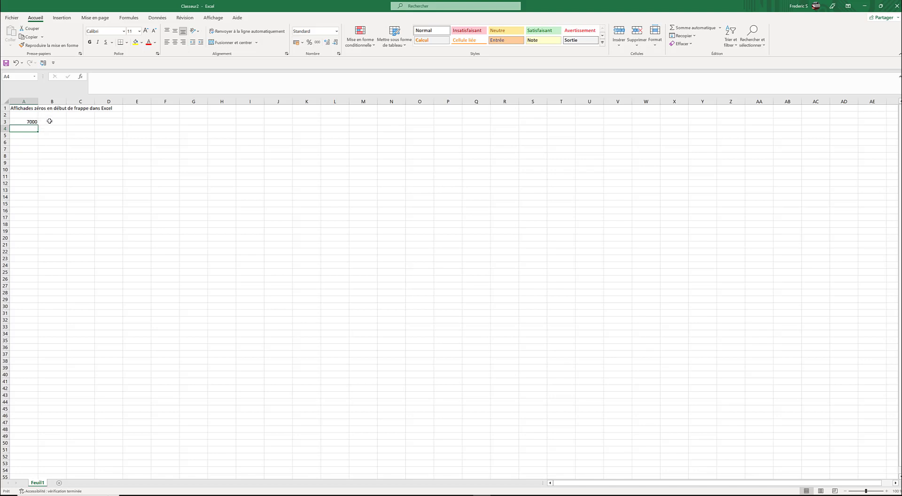
- Enter '07000 in cell B3, with a leading apostrophe to store it as text, and inspect the cell
left_click(51, 121)
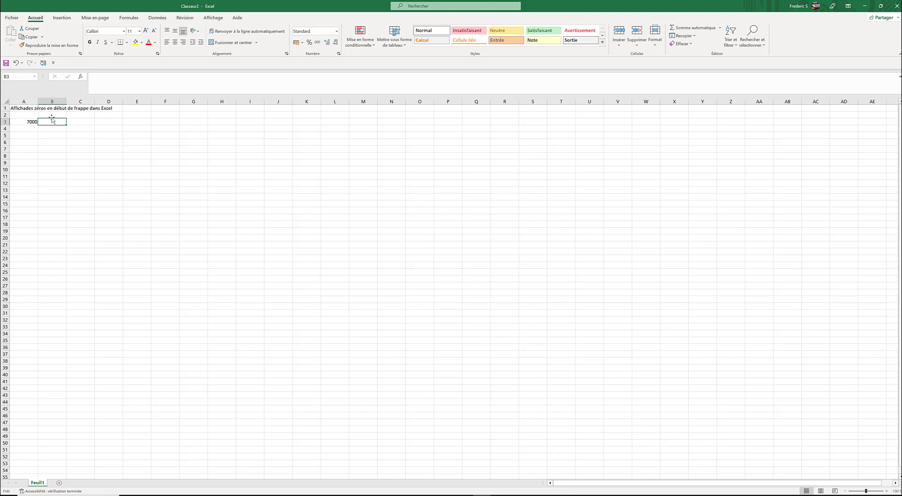
type("'")
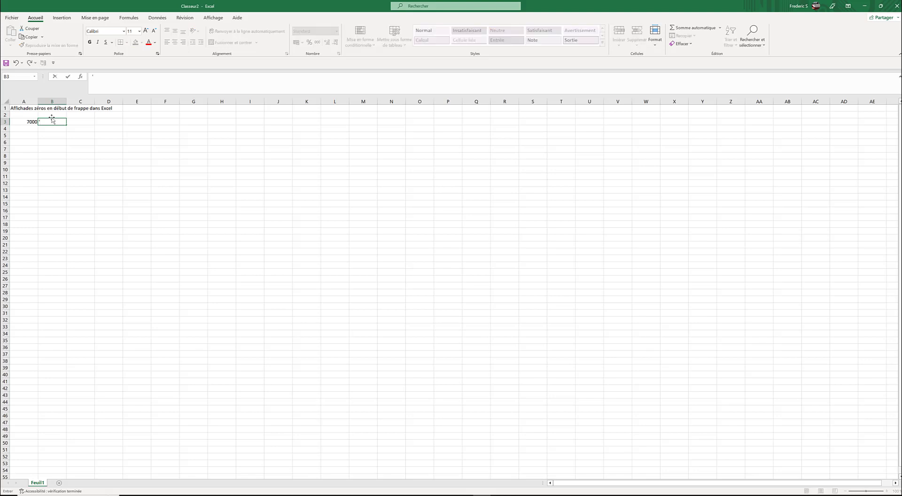
type("07")
key("Return")
key("Return")
key("Return")
key("Return")
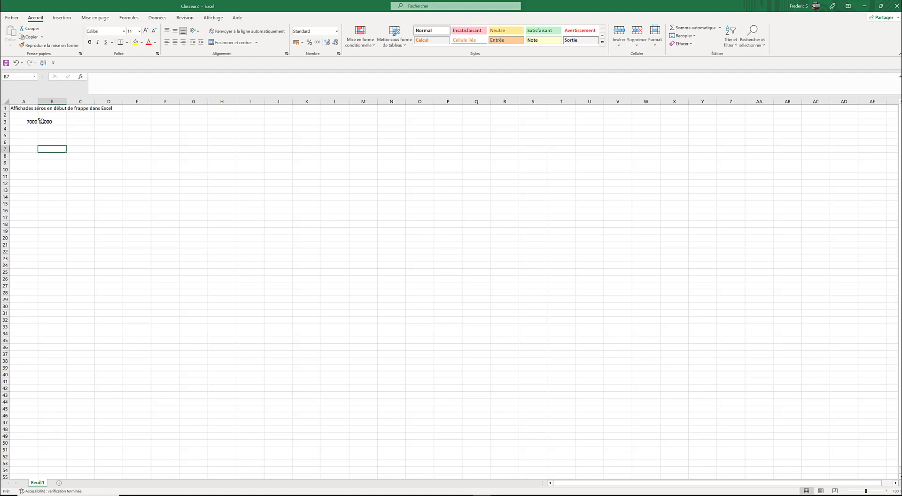
left_click(42, 121)
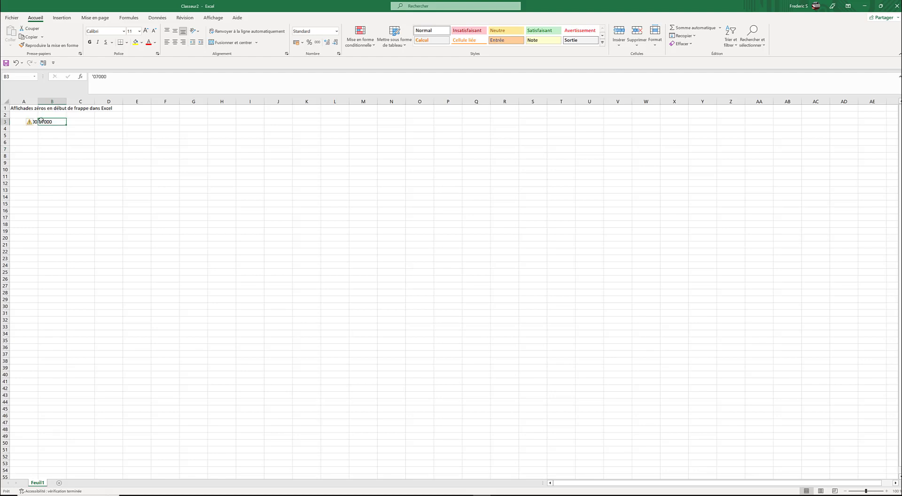
mouse_move(33, 126)
left_click(58, 137)
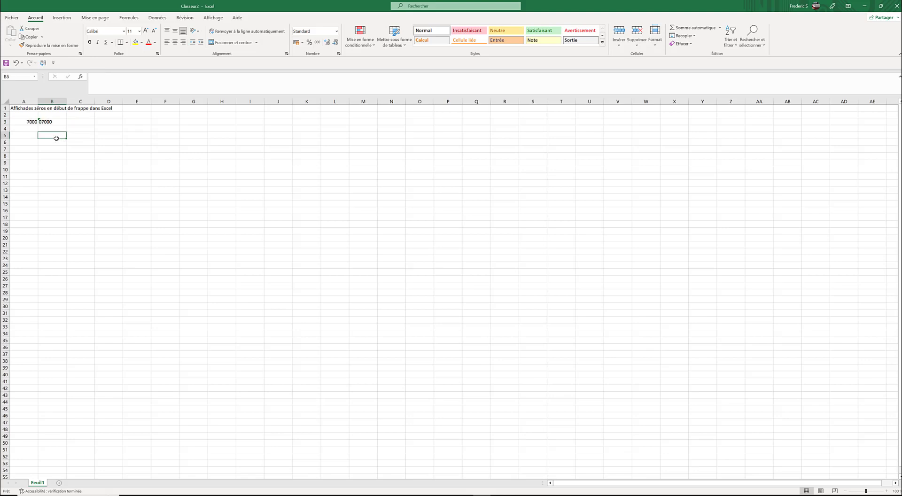
- Apply the Spécial number format Code postal, Français (France), to cell A3
left_click(27, 122)
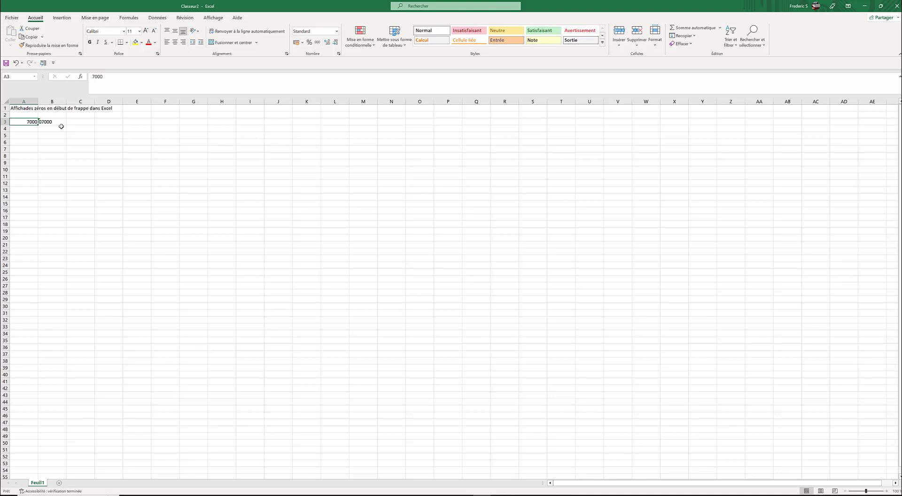
right_click(26, 121)
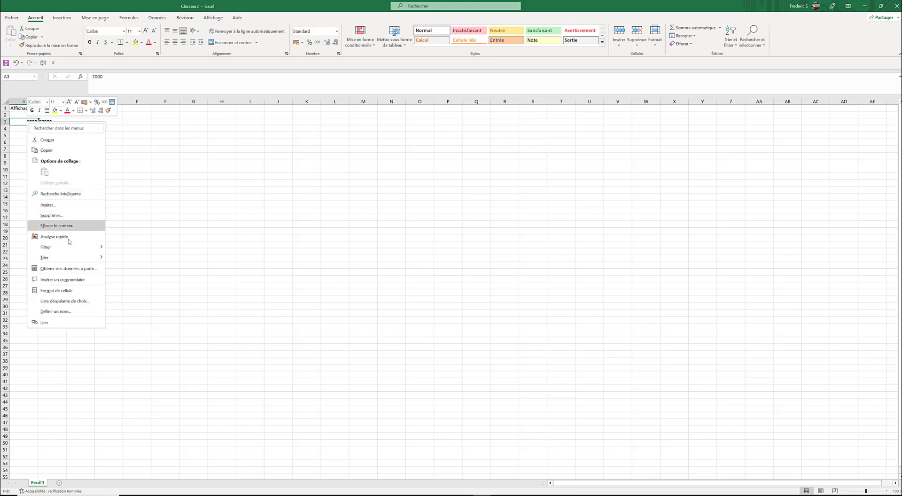
left_click(63, 290)
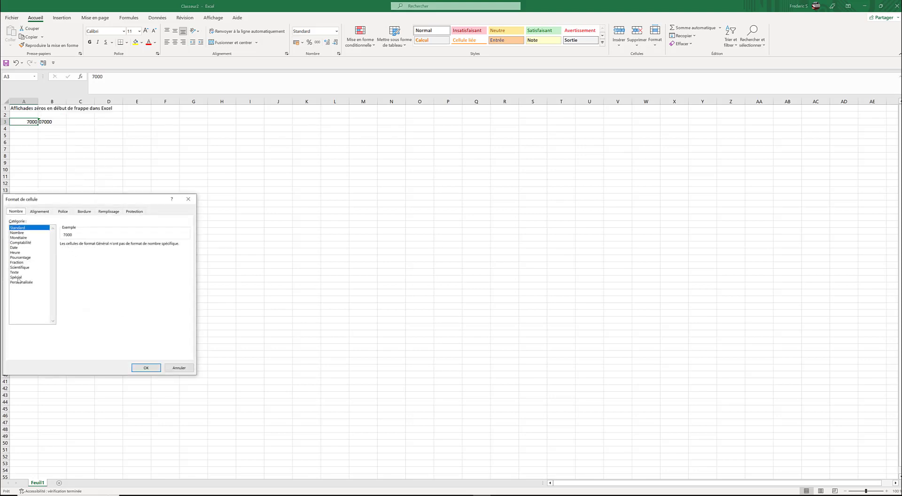
left_click(18, 277)
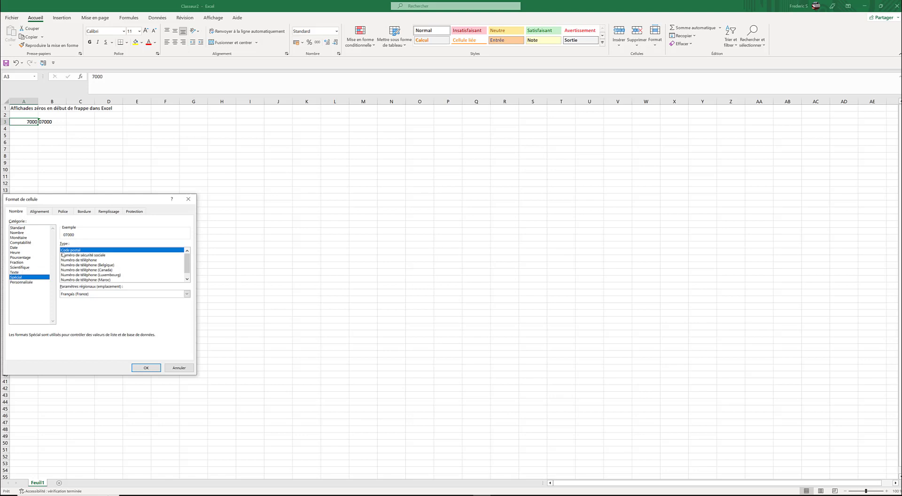
left_click(141, 367)
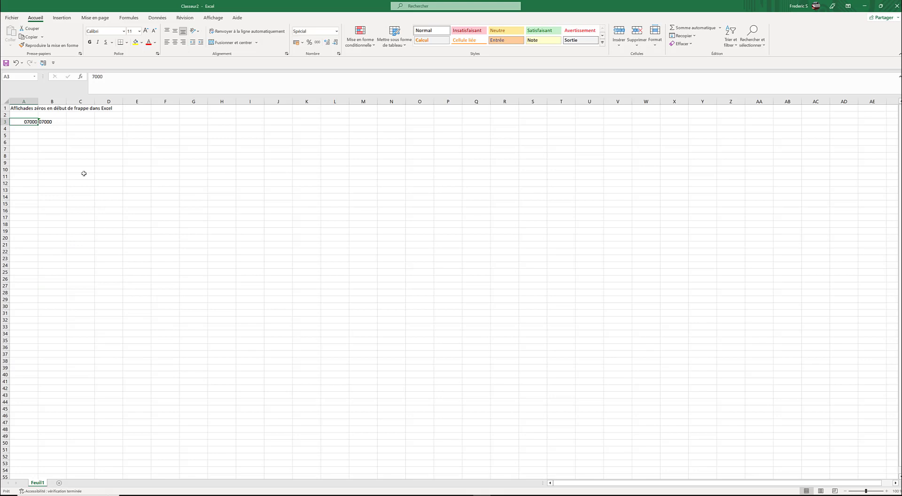
- Enter a sample phone number with a leading zero and no spaces in cell A4
left_click(25, 131)
type("0404")
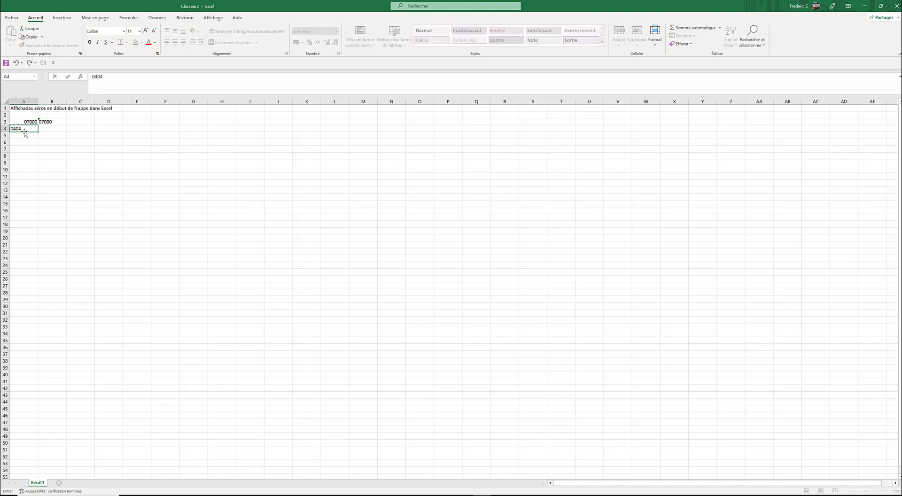
type("0404")
left_click(20, 142)
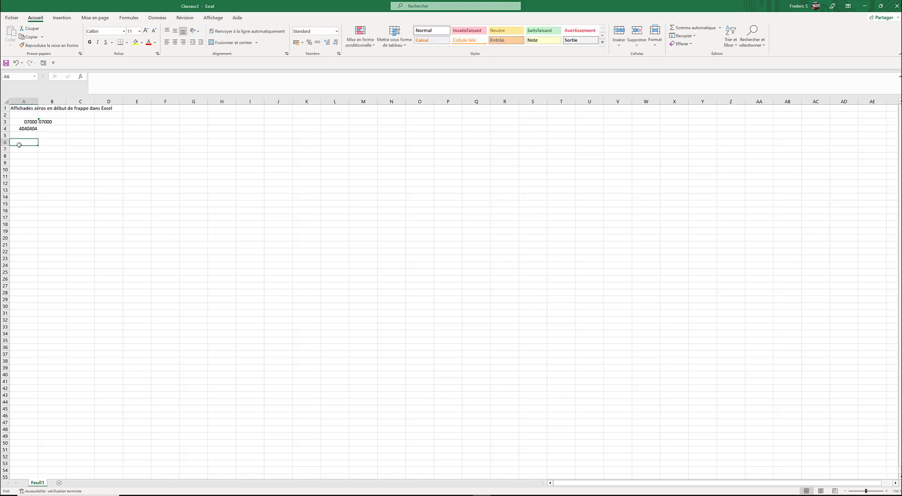
- Apply the Spécial number format Numéro de téléphone, Français (France), to cell A4
left_click(27, 129)
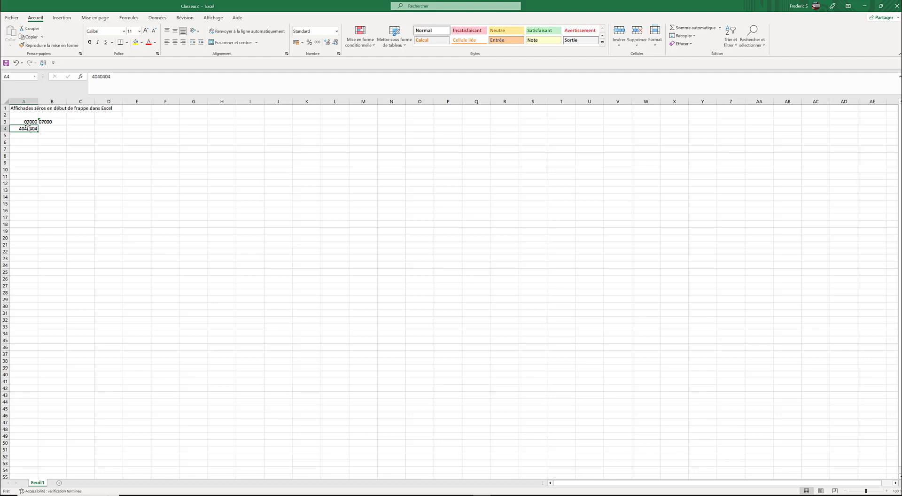
right_click(28, 130)
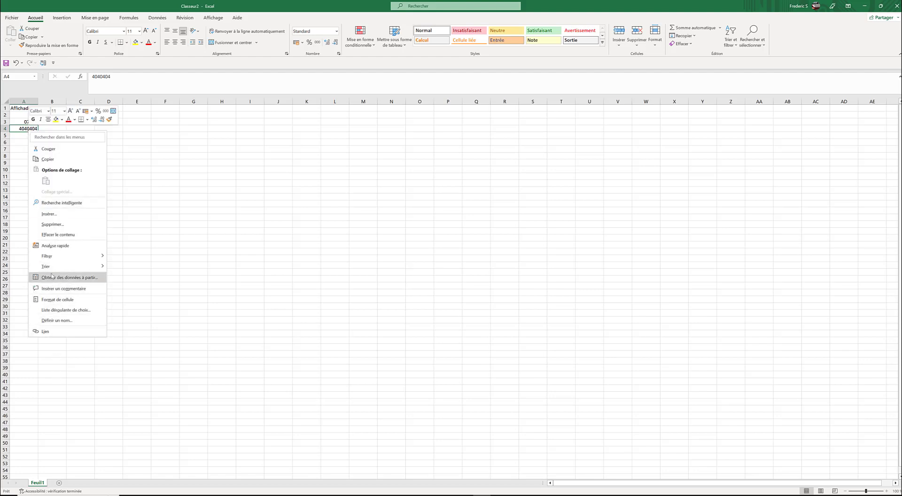
left_click(56, 300)
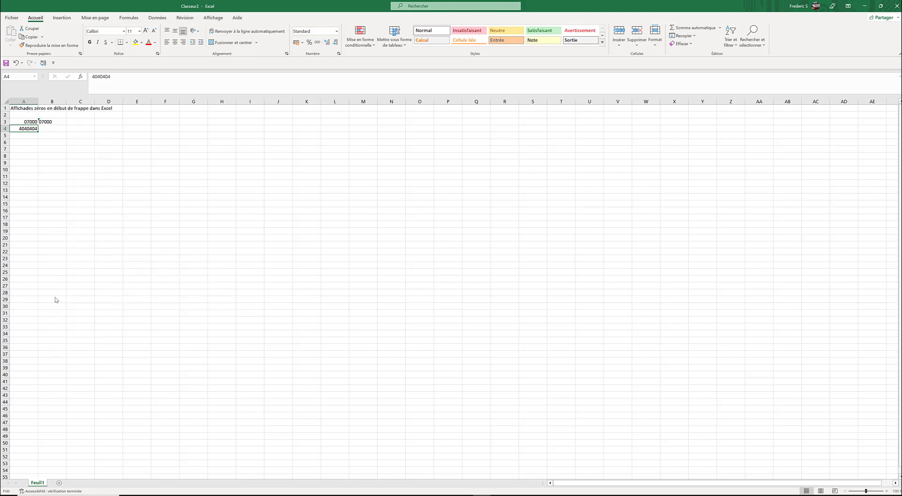
left_click(20, 290)
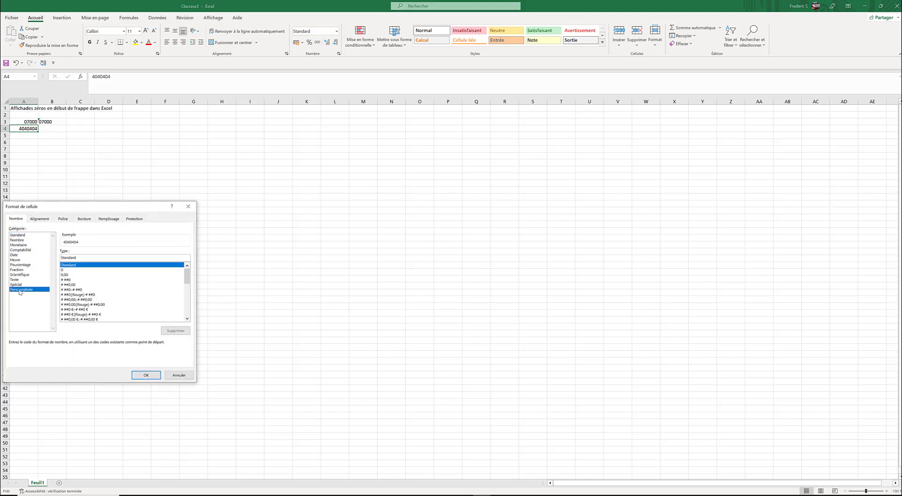
left_click(21, 285)
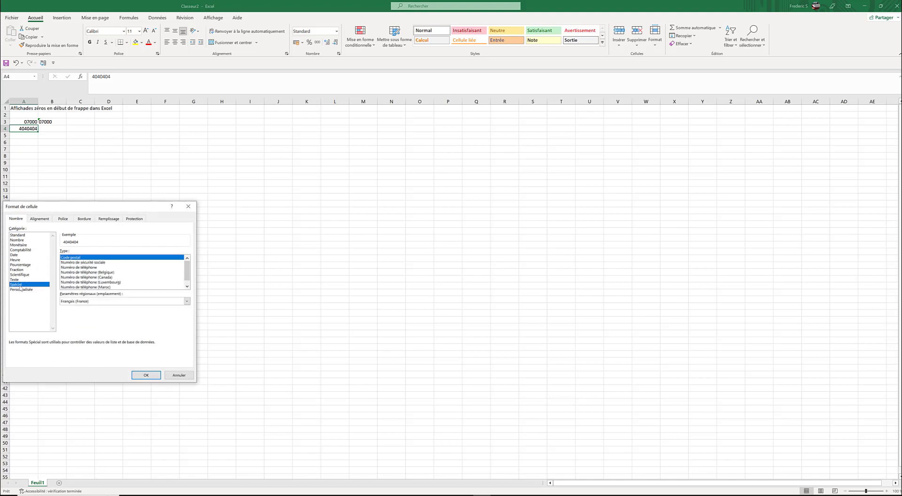
left_click(80, 268)
left_click(145, 376)
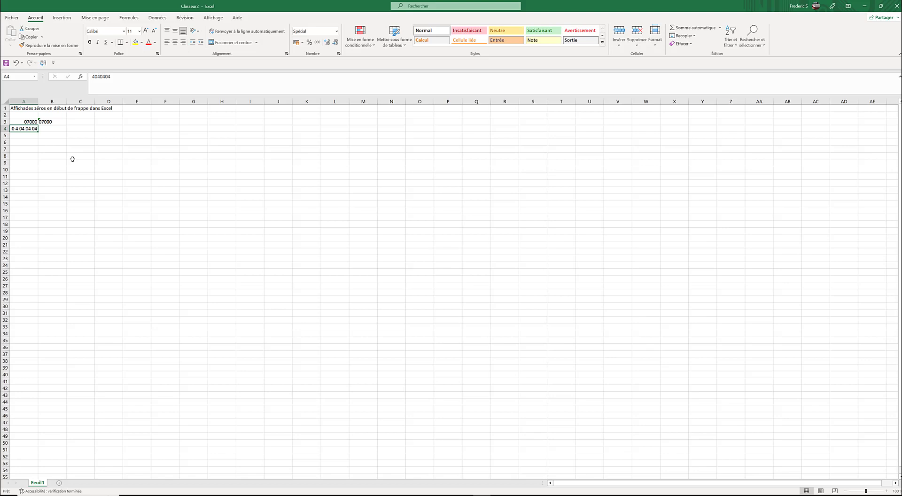
- Append the missing final digits 04 to the phone number in cell A4
left_click(116, 75)
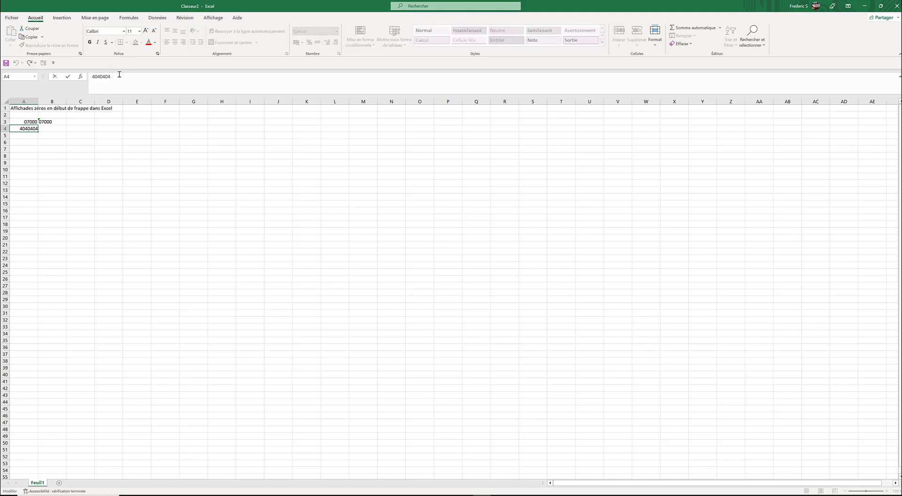
type("04")
left_click(47, 157)
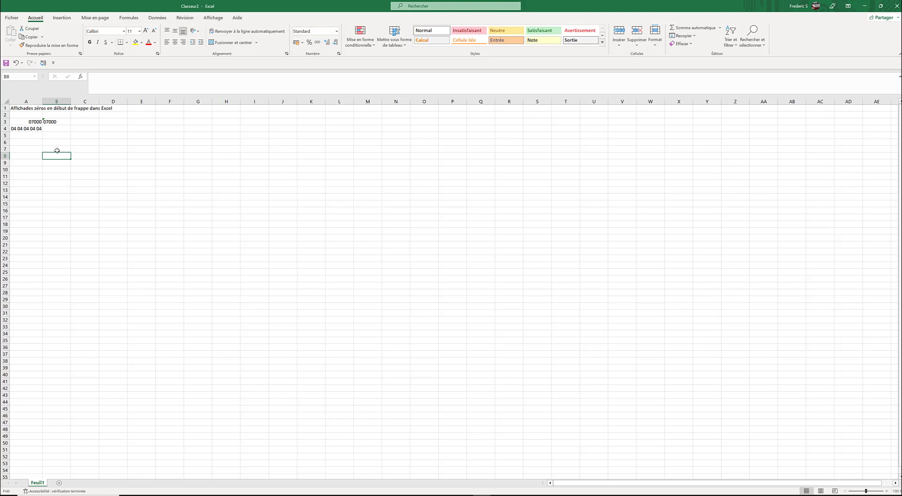
- Enter the alphanumeric code 0A1B2 in cell A5
left_click(26, 135)
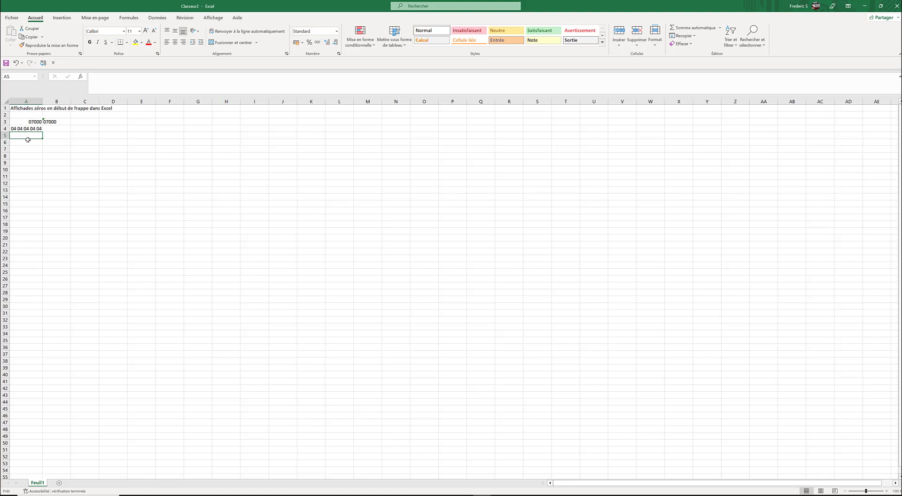
type("0A1B")
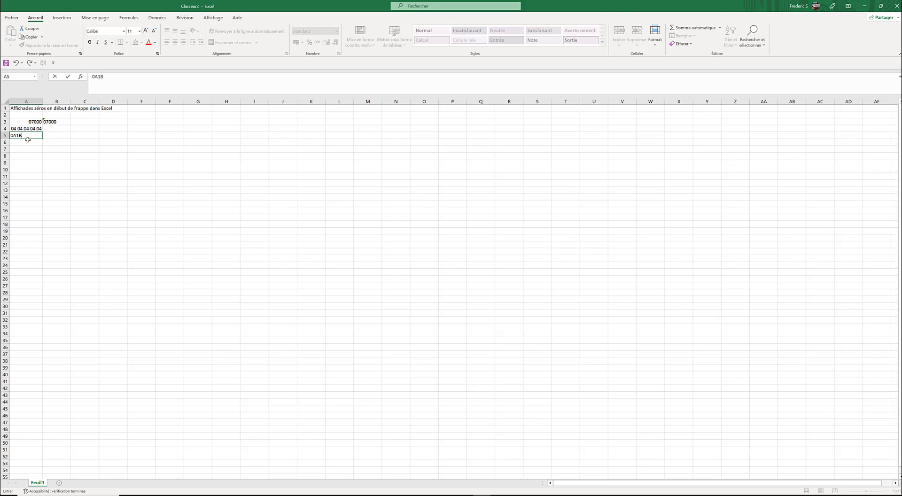
type("é")
left_click(64, 147)
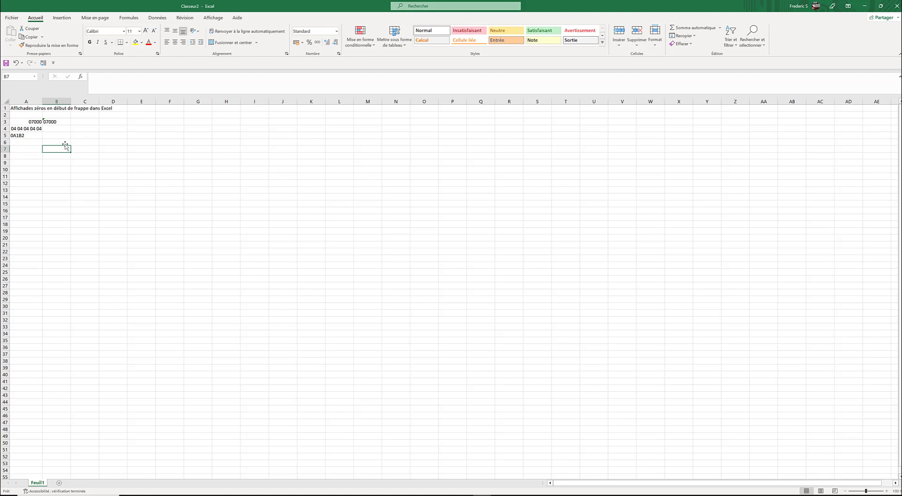
- Enter the all-zero number 00000 in cell A6
left_click(21, 141)
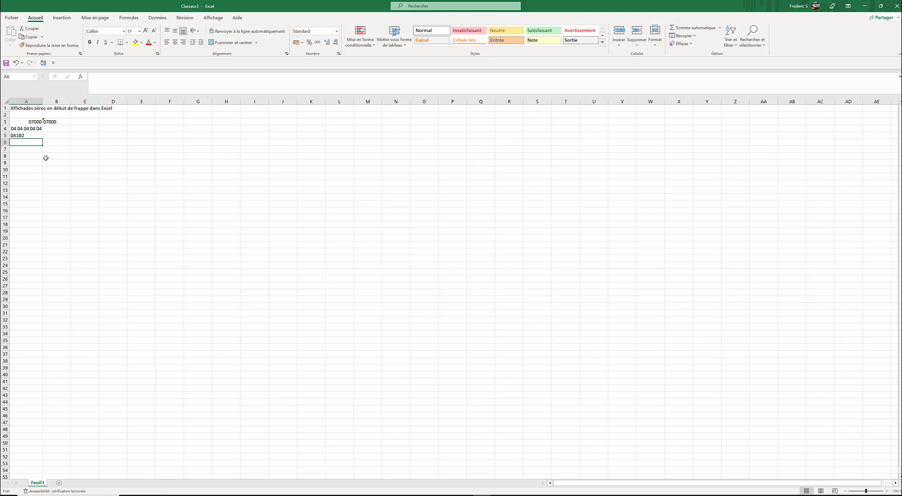
type("0")
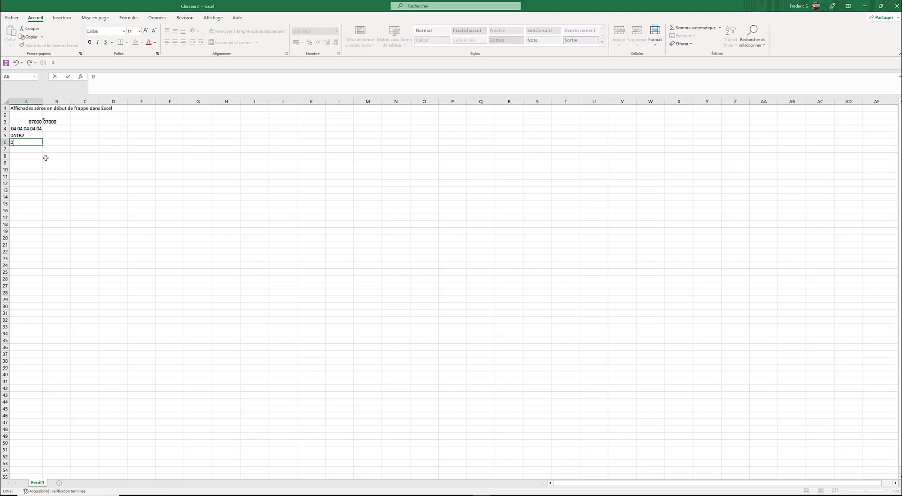
type("0000")
left_click(50, 157)
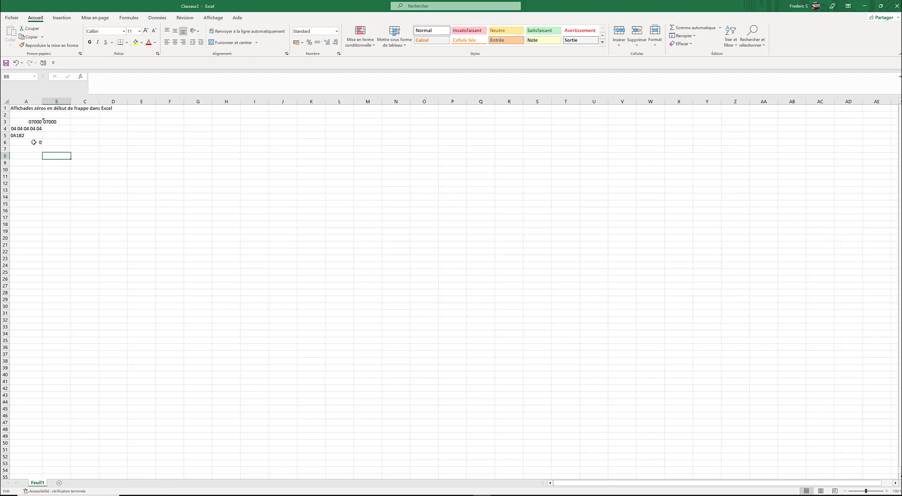
- Apply the Personnalisée number format 00000 to cell A6, using the Spécial category's Code postal format as its starting point
left_click(33, 141)
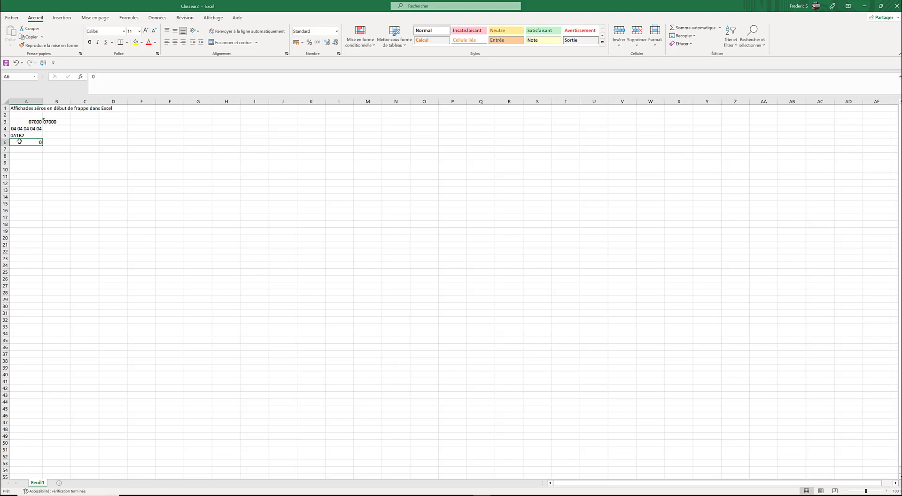
right_click(19, 142)
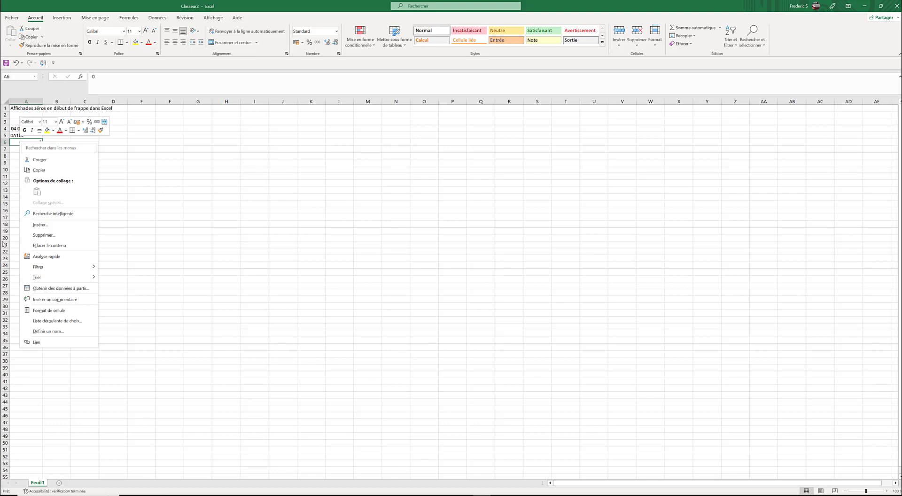
left_click(40, 312)
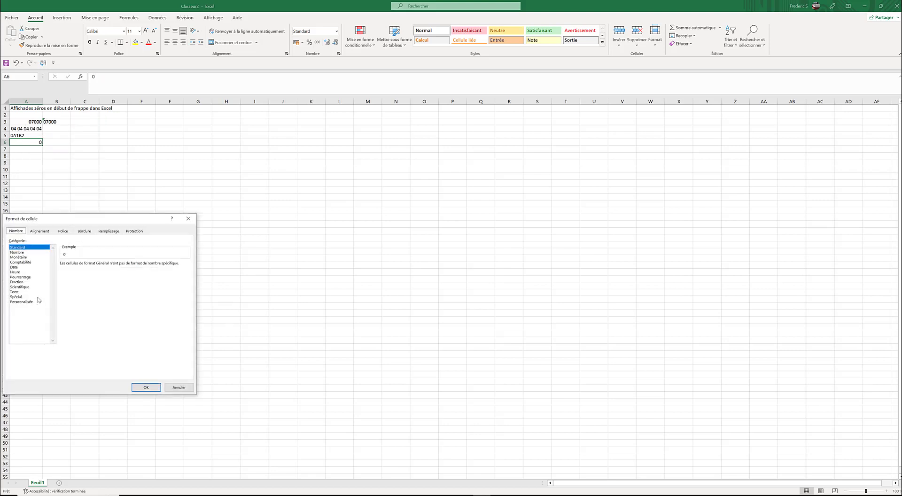
left_click(23, 302)
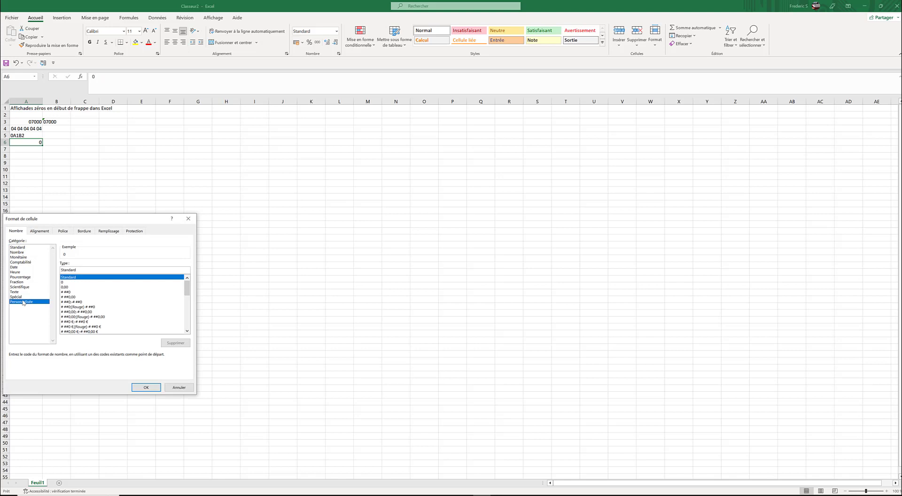
left_click(20, 297)
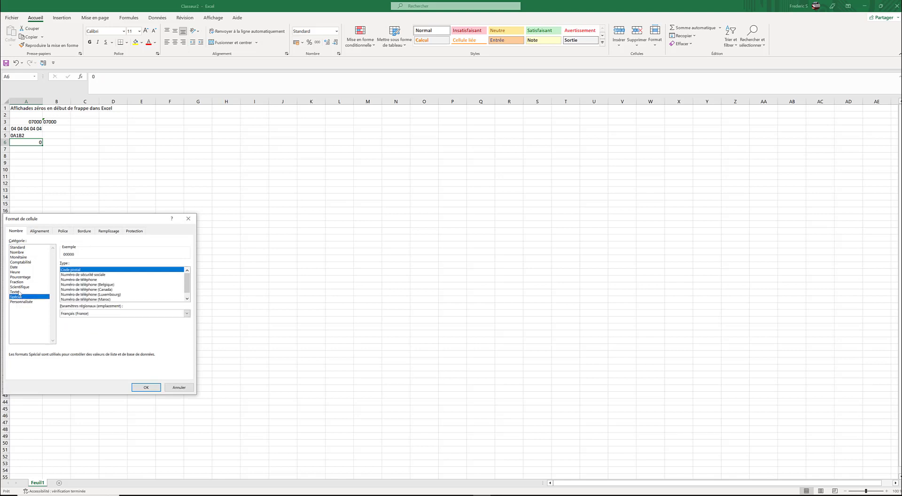
left_click(19, 293)
left_click(19, 302)
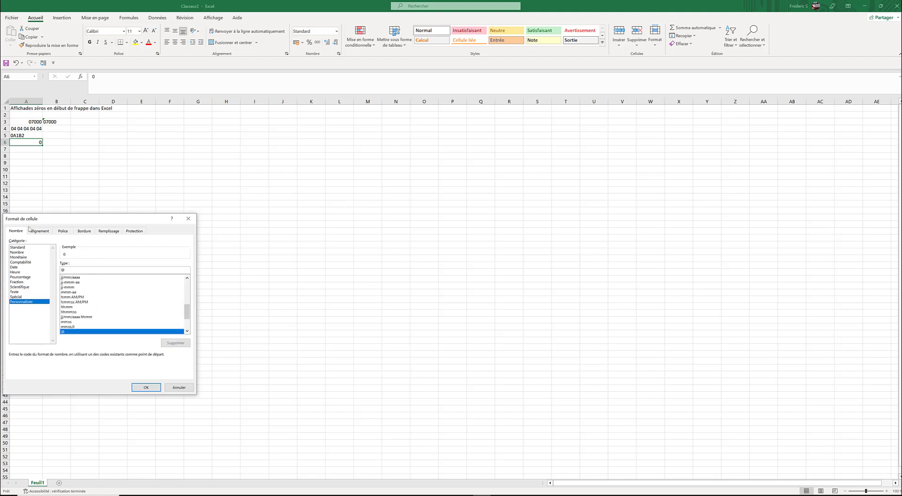
left_click(19, 247)
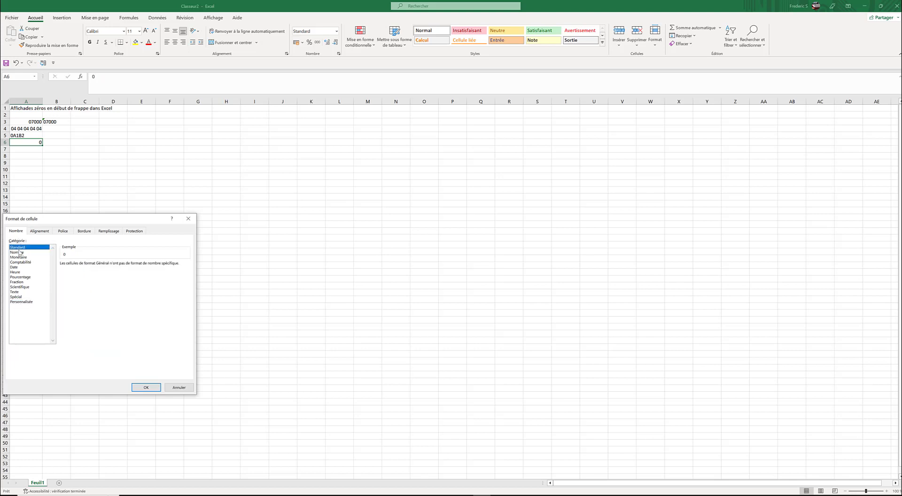
left_click(20, 253)
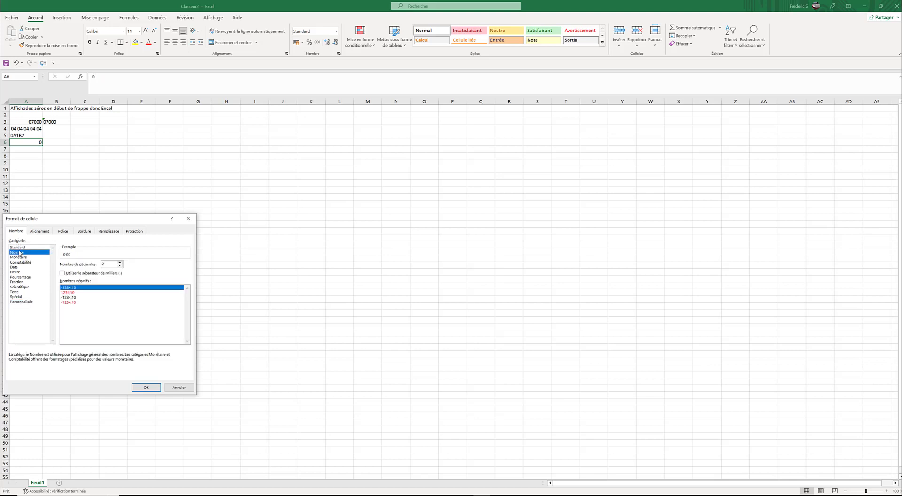
left_click(20, 297)
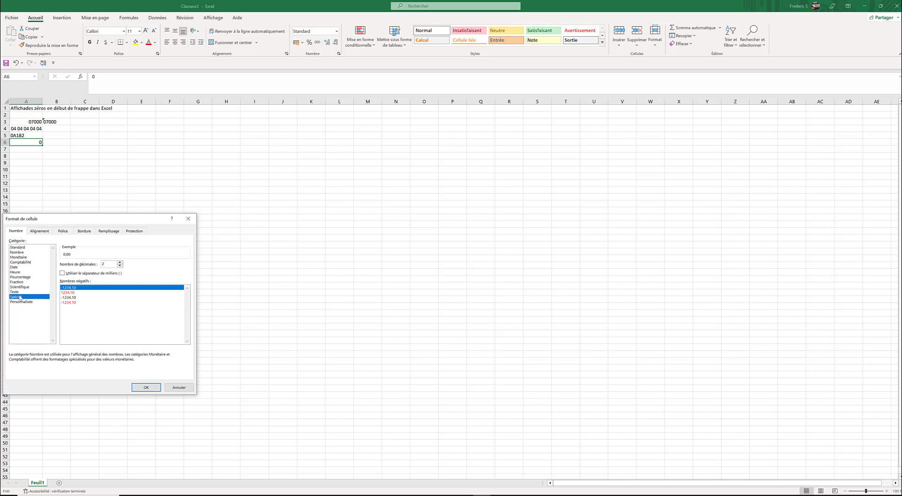
left_click(21, 303)
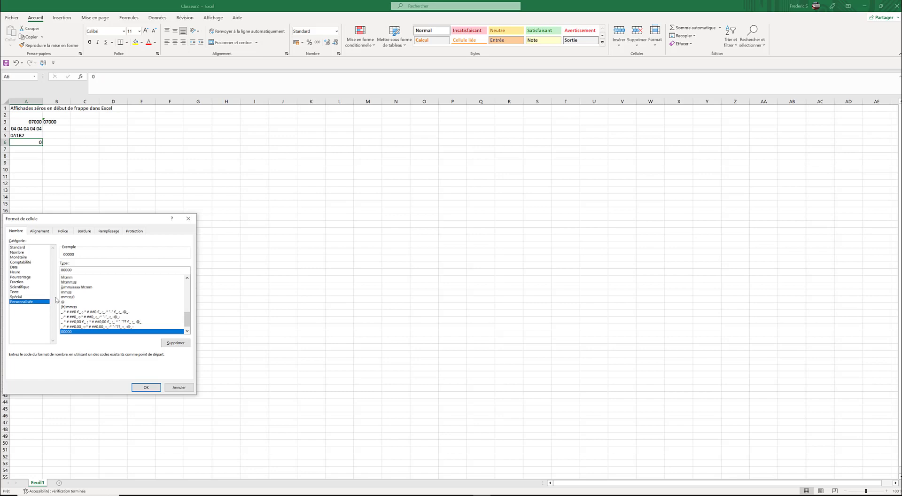
left_click(146, 389)
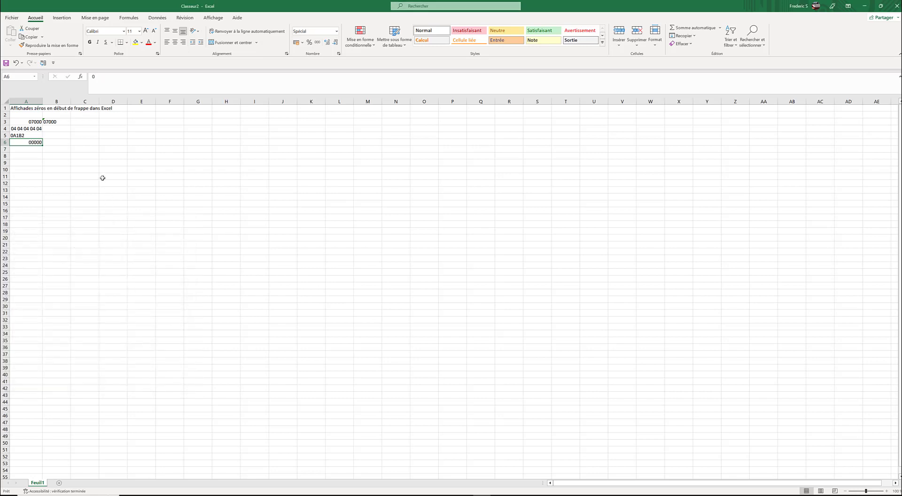
left_click(78, 174)
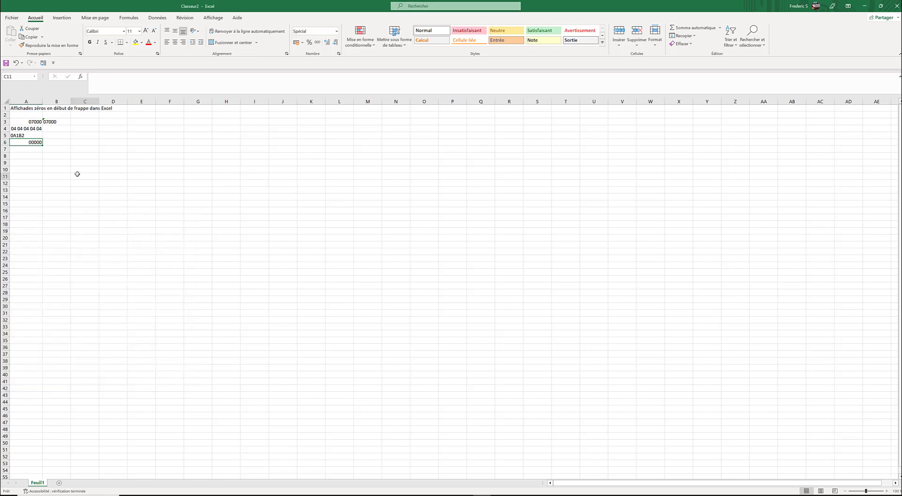
- Enter 00001 in cell A7 and fill it down through cell A11
left_click(30, 148)
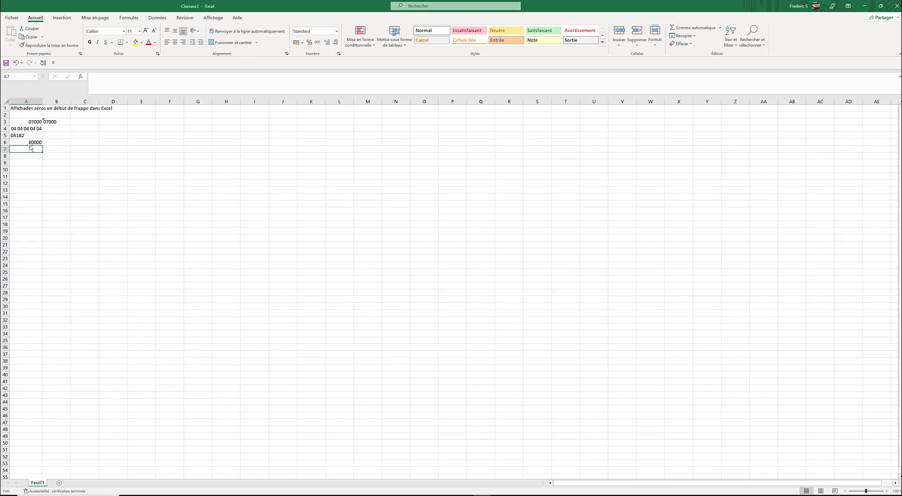
type("1")
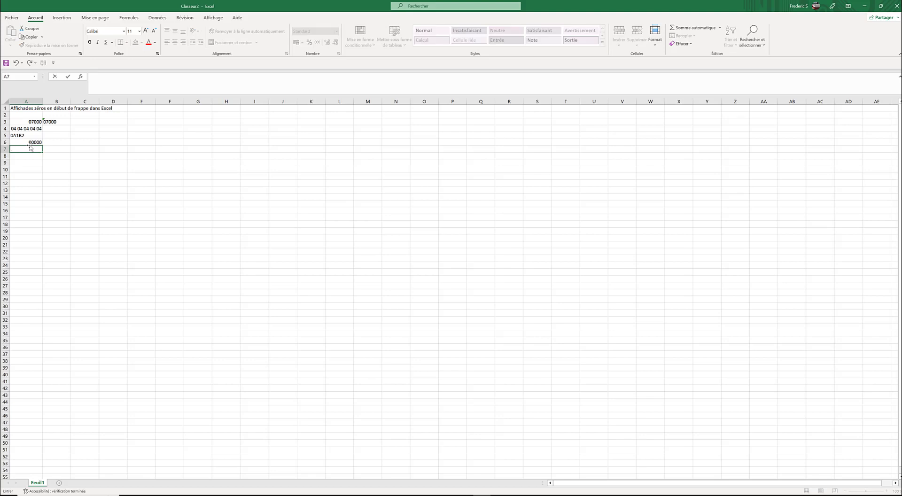
type("00001")
key("Return")
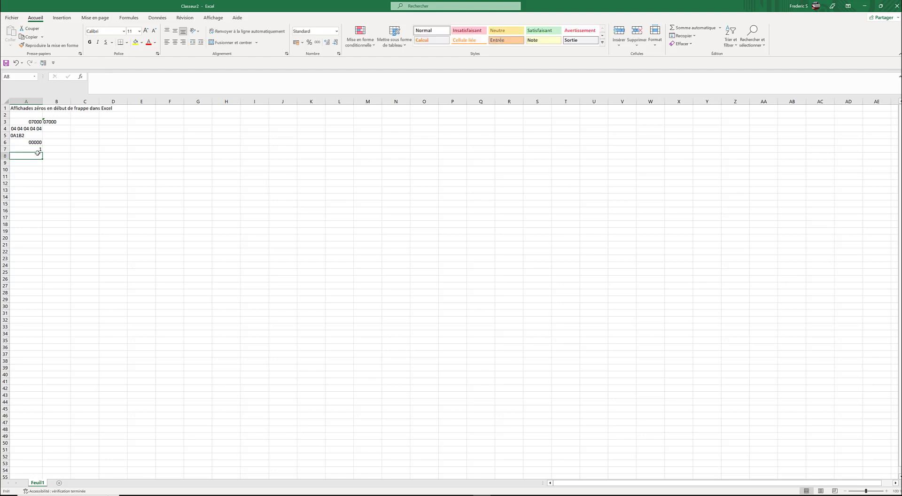
left_click(38, 148)
left_click_drag(42, 152, 41, 177)
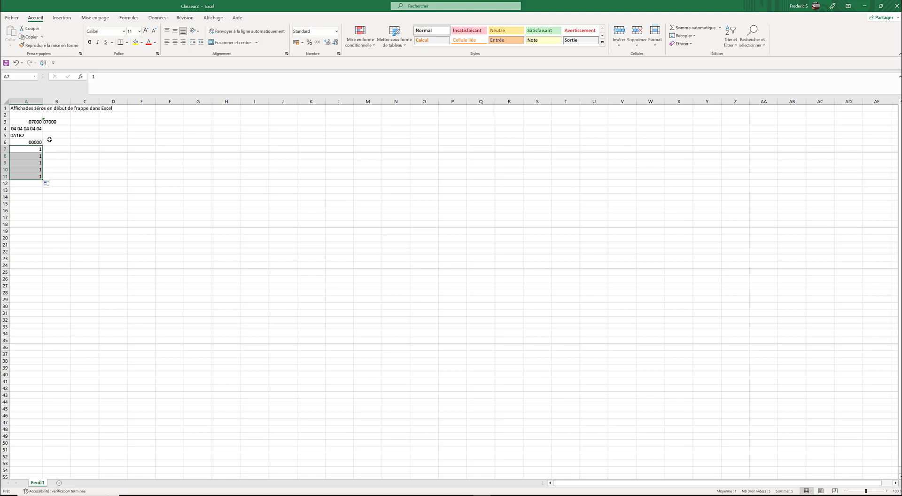
- Copy the five-digit number format of cell A6 onto cells A7 to A11 with the format painter
left_click(35, 142)
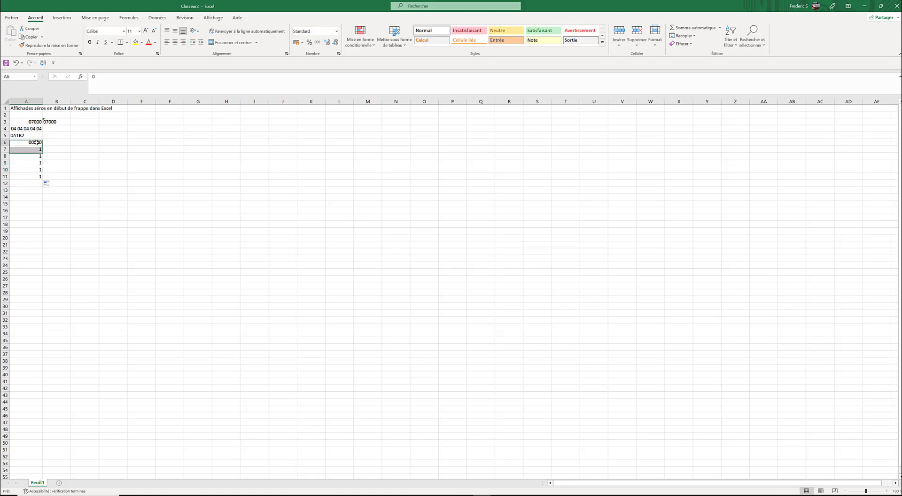
left_click(25, 46)
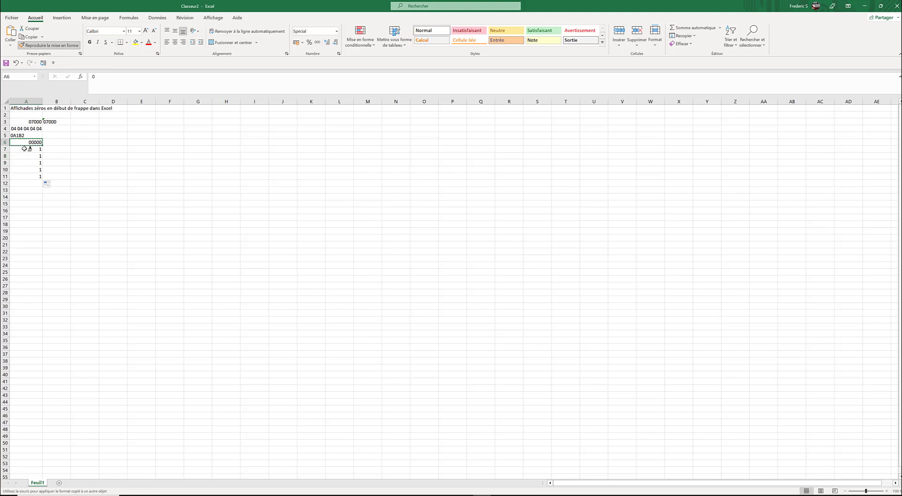
left_click_drag(25, 149, 26, 177)
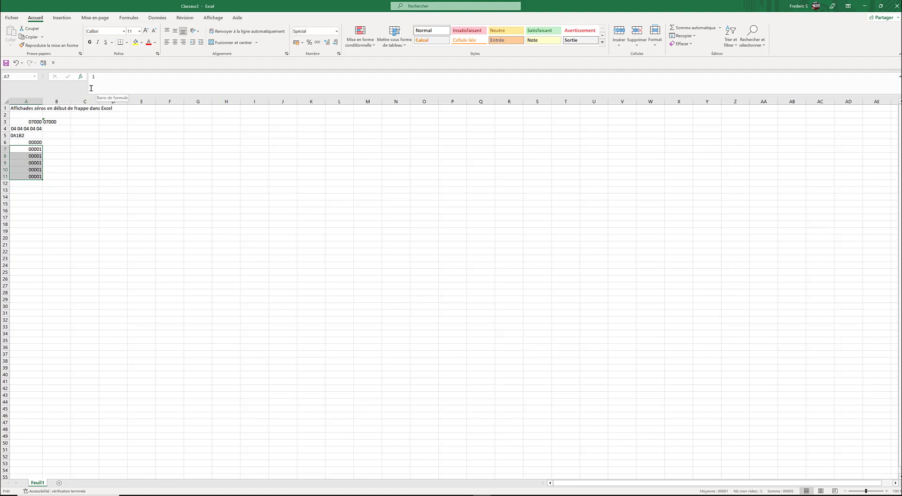
- Change the value of cell A7 to 2 and the value of cell A8 to 3
left_click(34, 149)
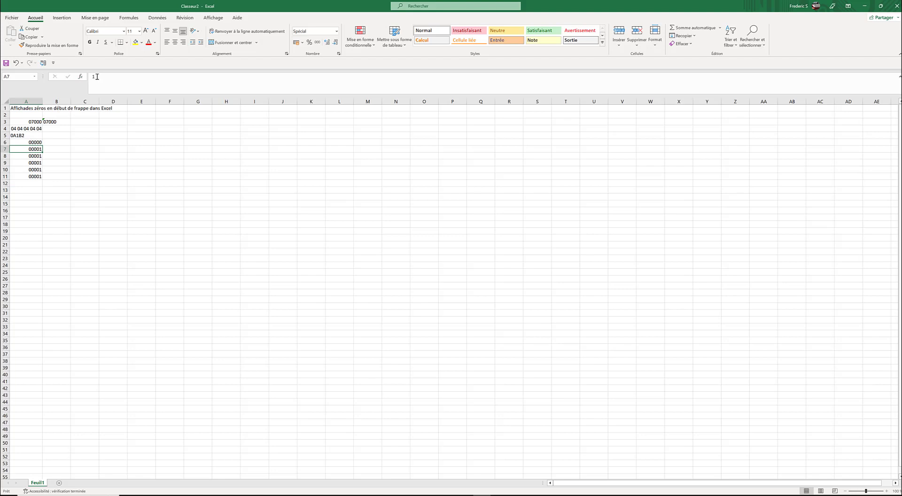
left_click_drag(97, 77, 93, 76)
type("2")
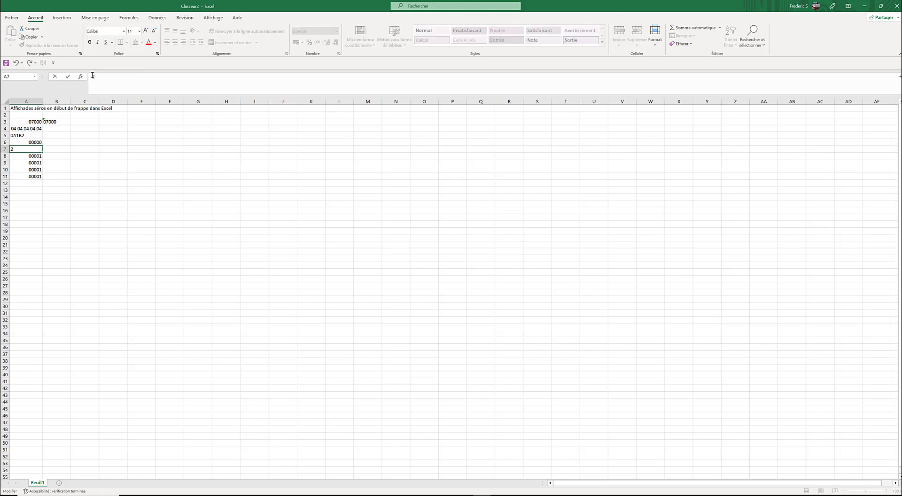
left_click(23, 198)
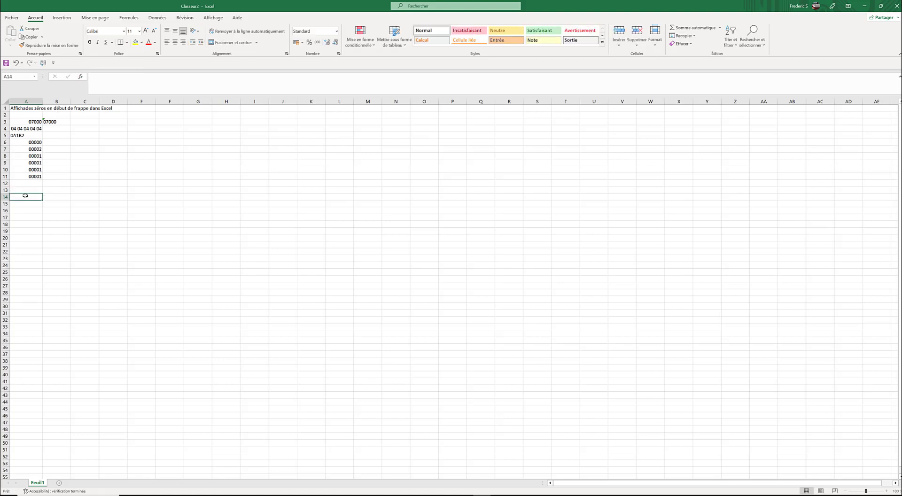
left_click(35, 155)
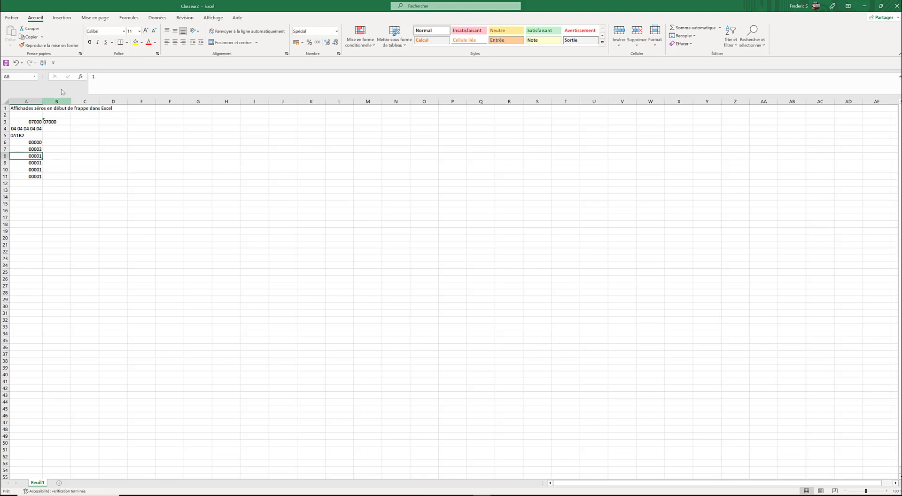
left_click_drag(97, 76, 79, 72)
type("3")
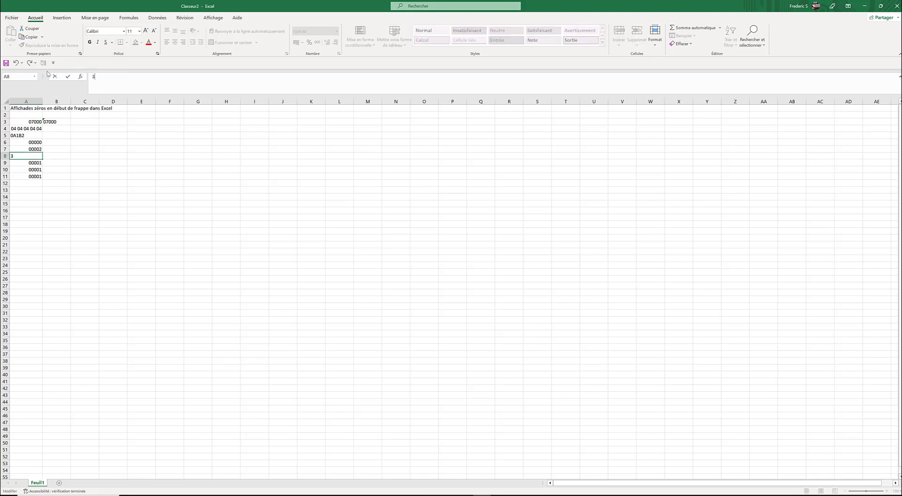
left_click(168, 325)
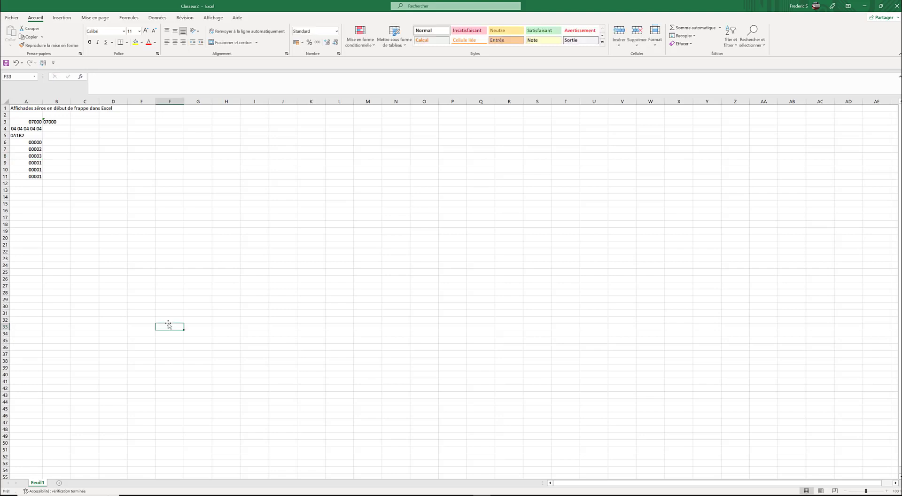